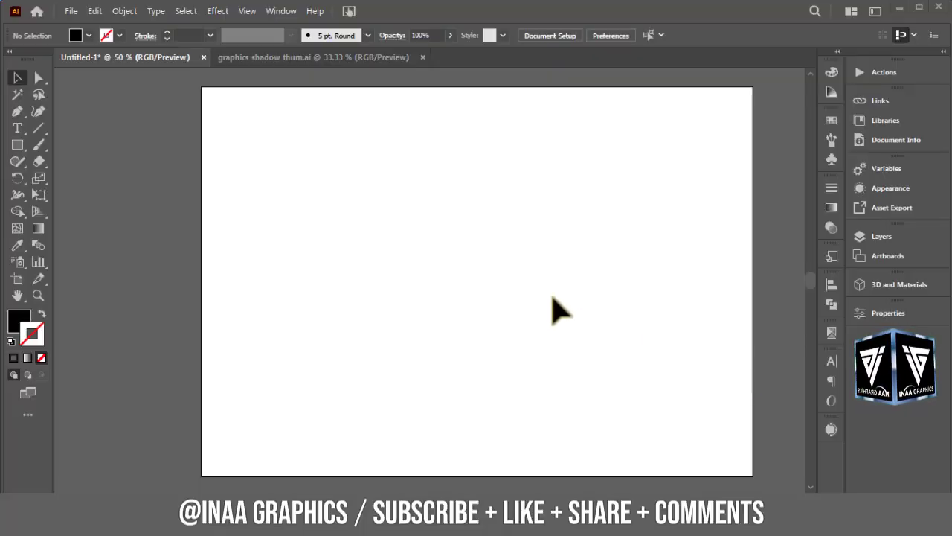
Step: Type 'Shadow' near the artboard centre and scale it up to about 130 pt
left_click(18, 128)
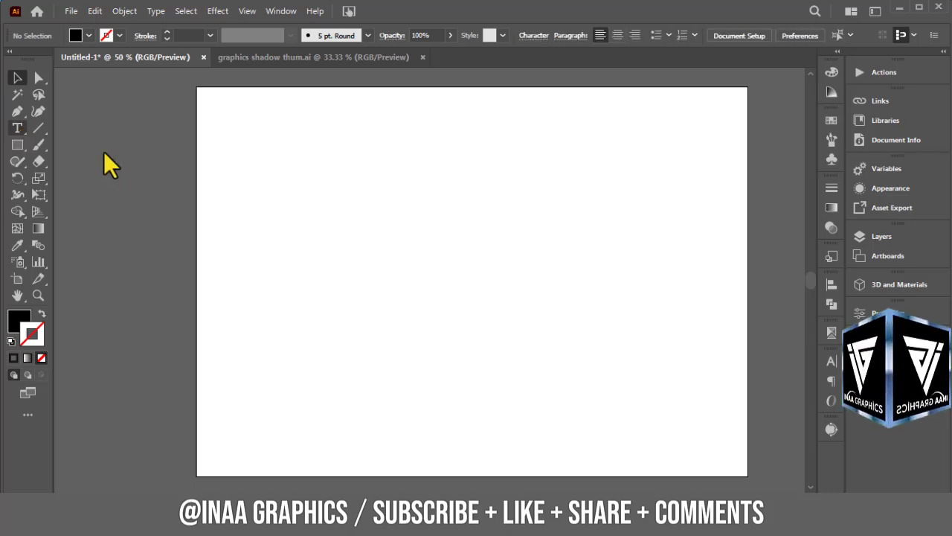
left_click(409, 222)
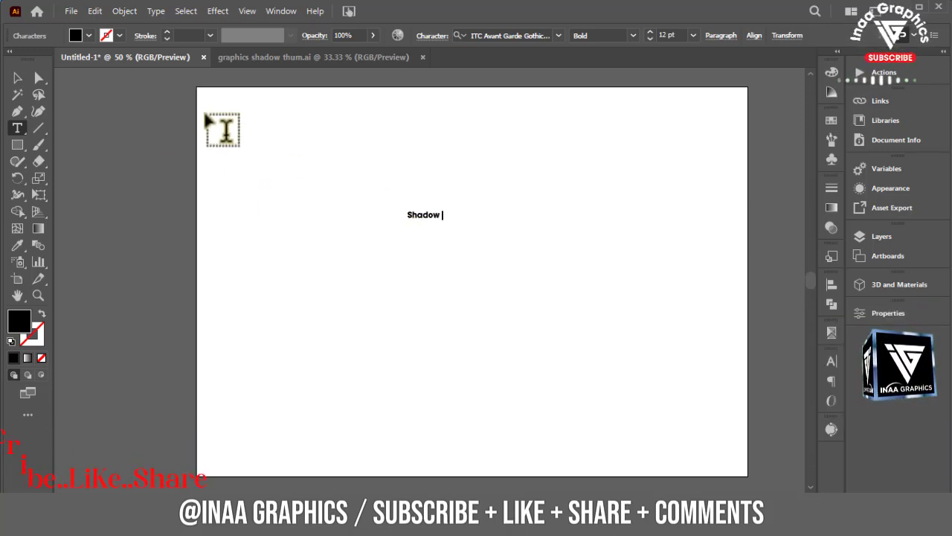
left_click(21, 78)
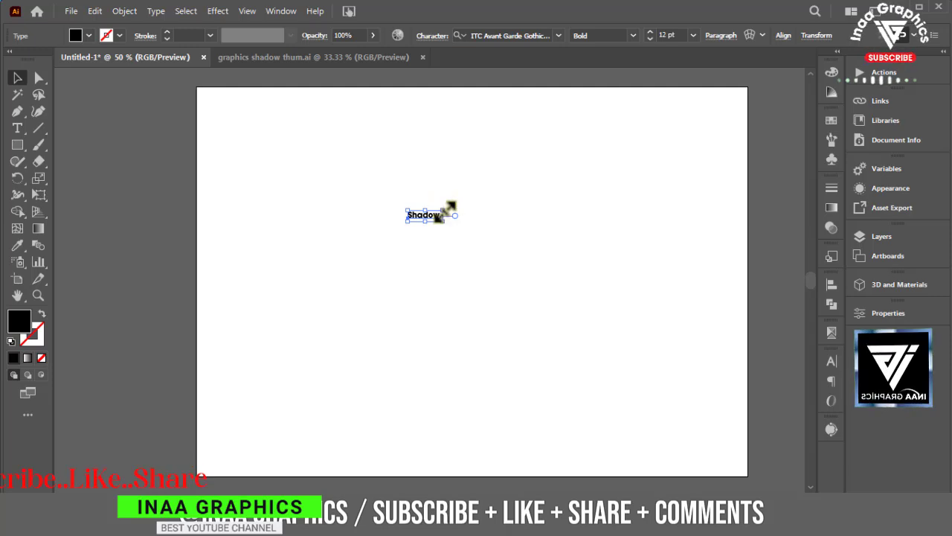
mouse_move(442, 209)
left_mouse_down()
mouse_move(611, 133)
mouse_move(584, 249)
left_mouse_up()
left_click(533, 258)
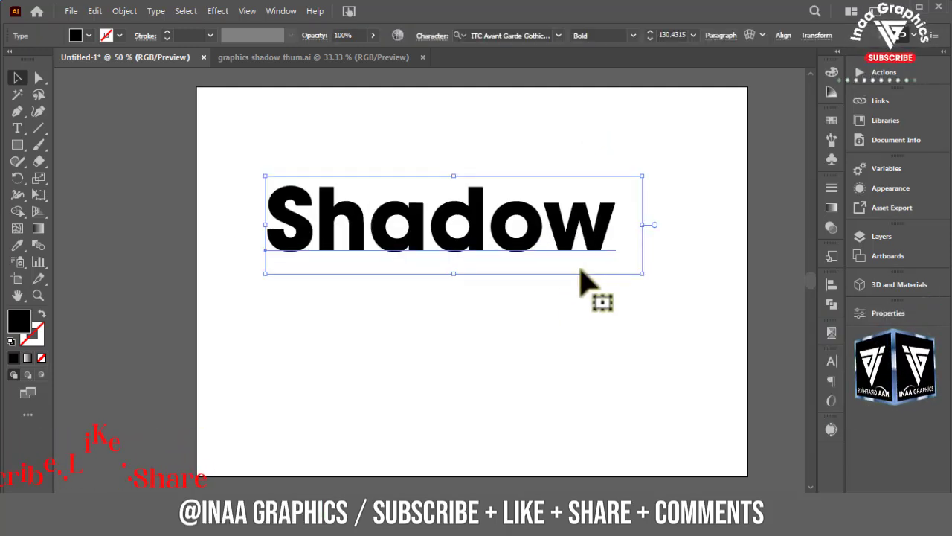
left_click_drag(633, 334, 609, 332)
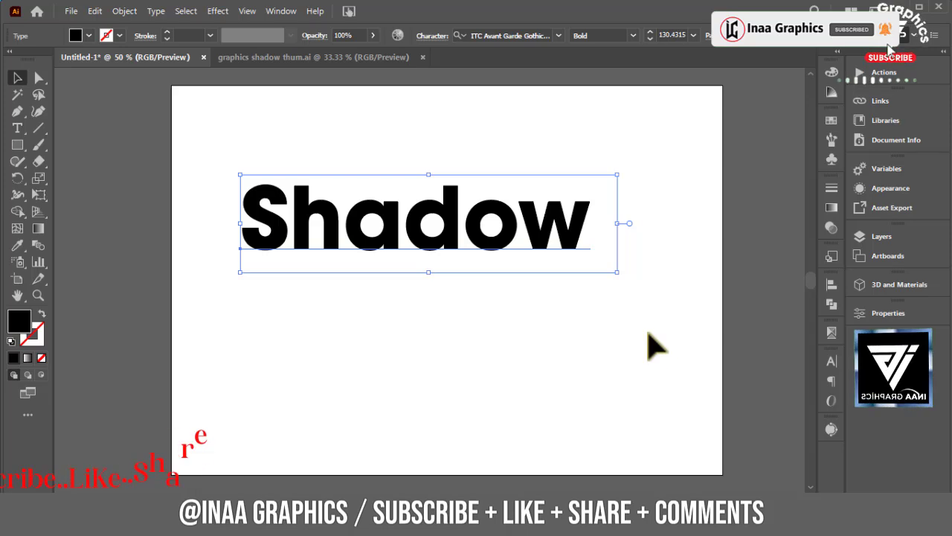
Step: Fill the Shadow text yellow and give it a 3 pt black stroke
left_click(87, 36)
left_click(58, 59)
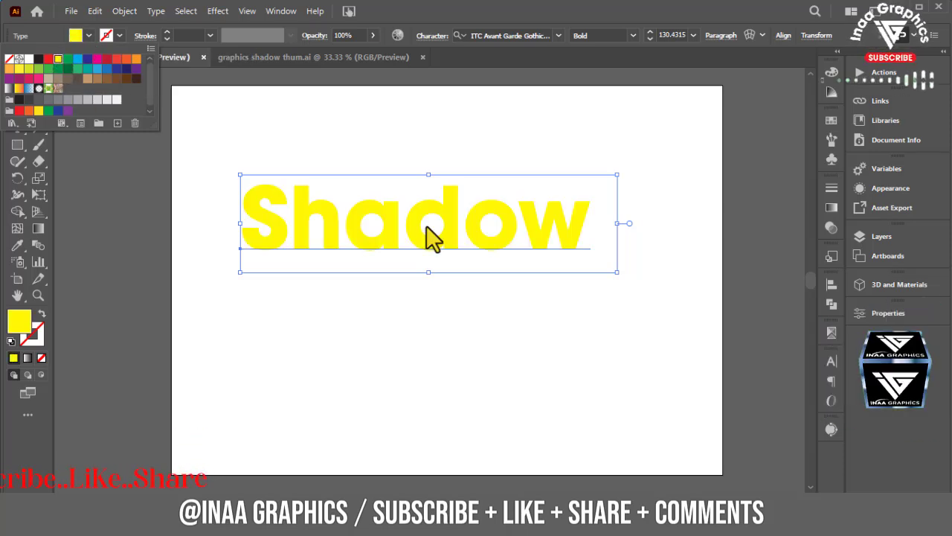
left_click(119, 36)
left_click(38, 59)
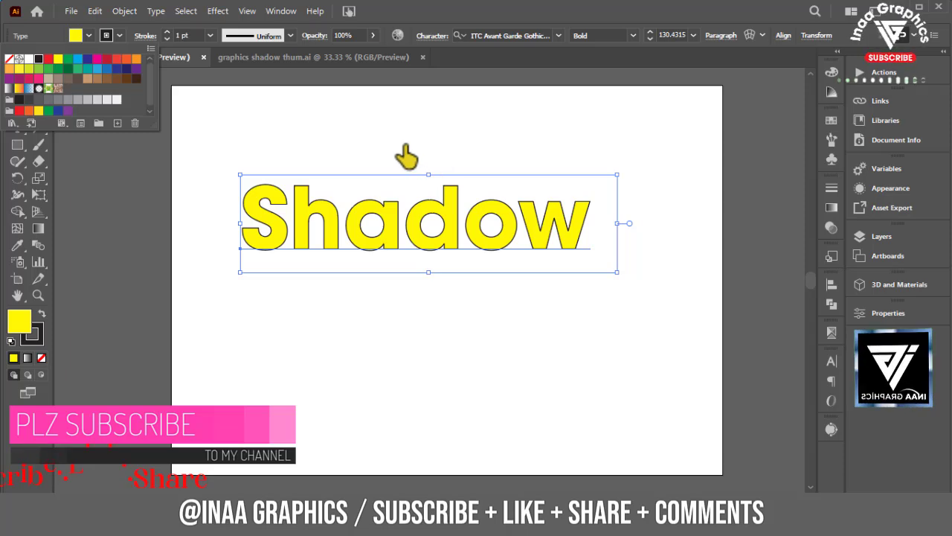
left_click(165, 34)
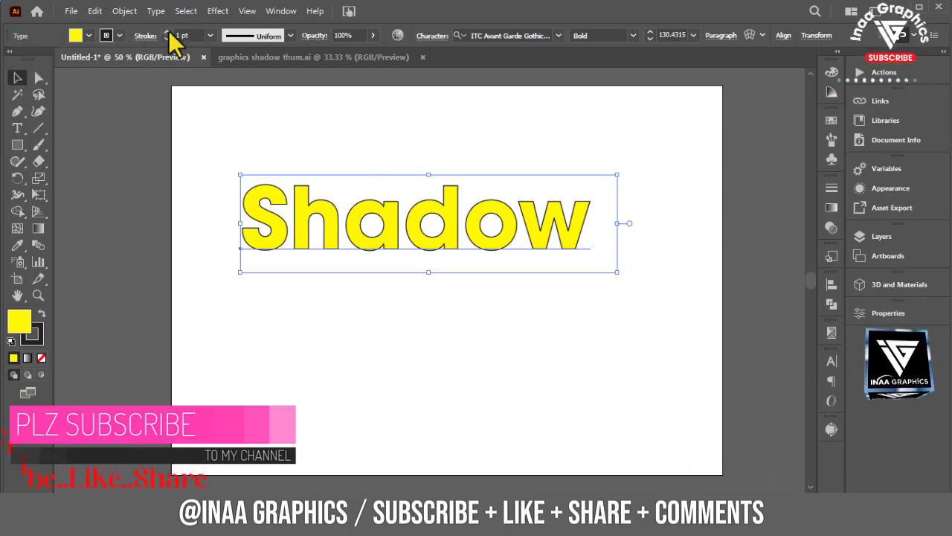
left_click(167, 32)
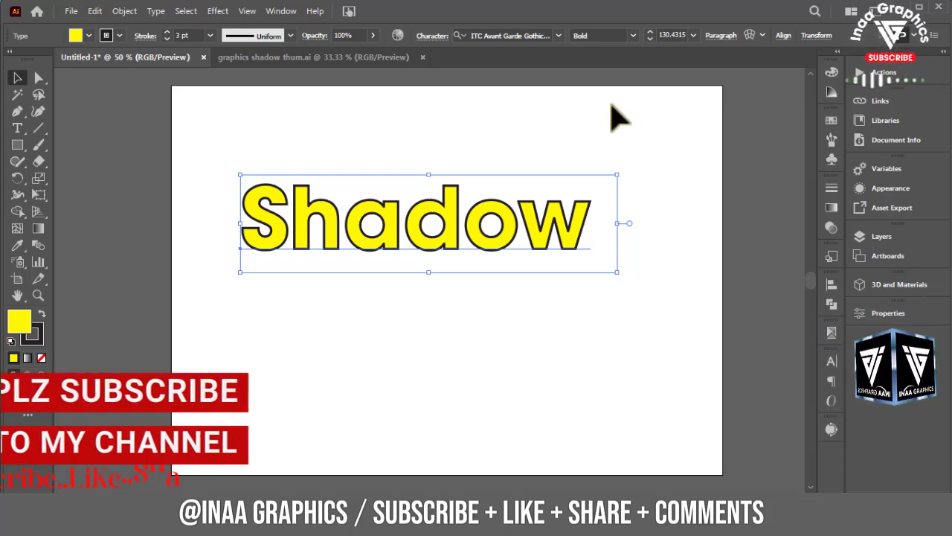
Step: Set Shadow in the Catchland script font and move it slightly down and right
left_click(555, 37)
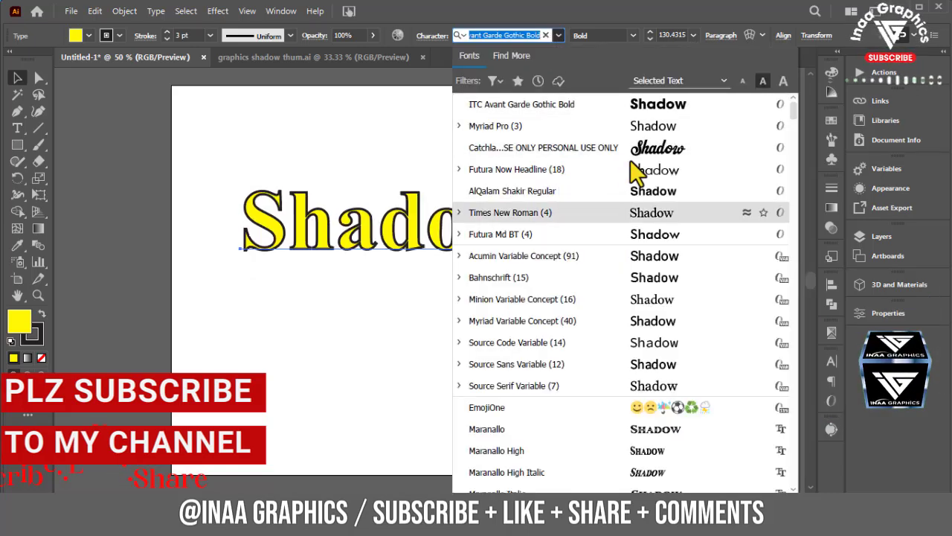
left_click(543, 147)
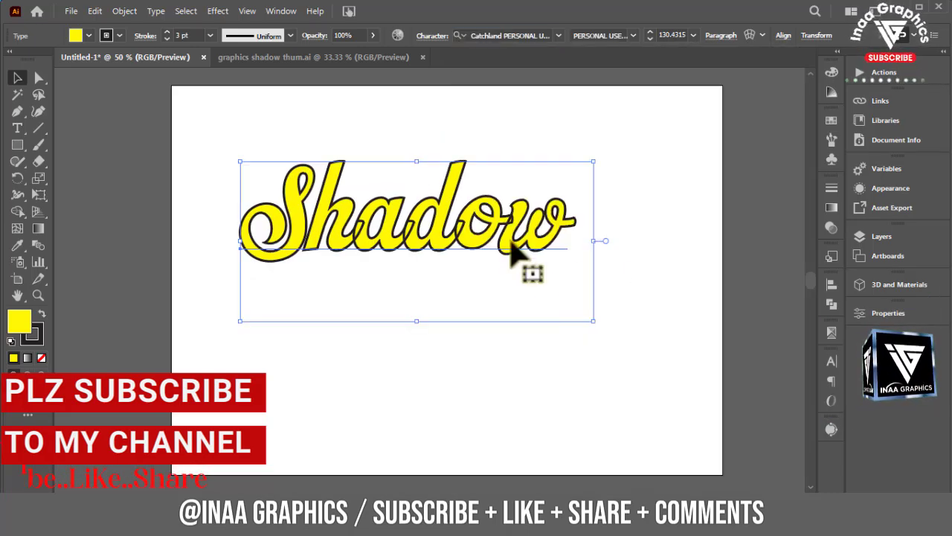
mouse_move(517, 259)
left_mouse_down()
mouse_move(570, 276)
mouse_move(565, 284)
left_mouse_up()
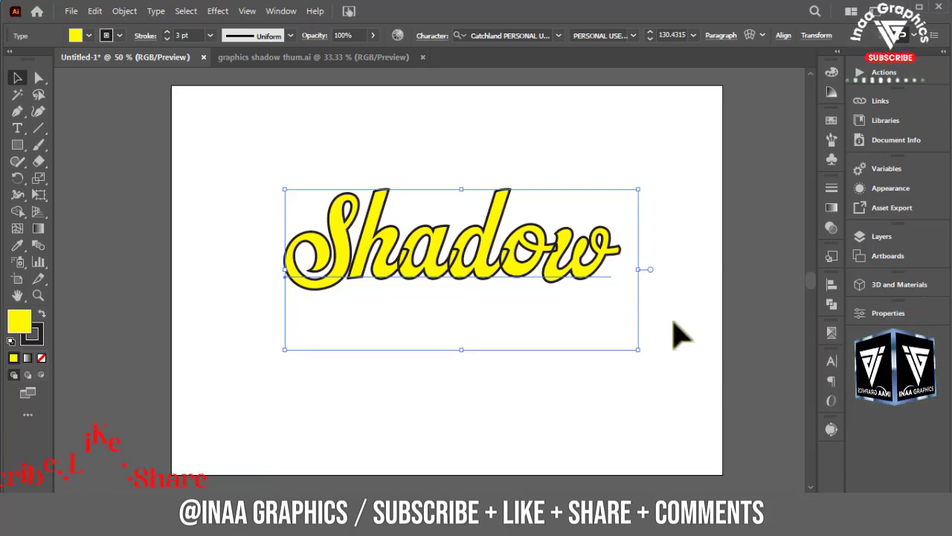
Step: Give the black outline a Round Join corner setting
left_click(831, 189)
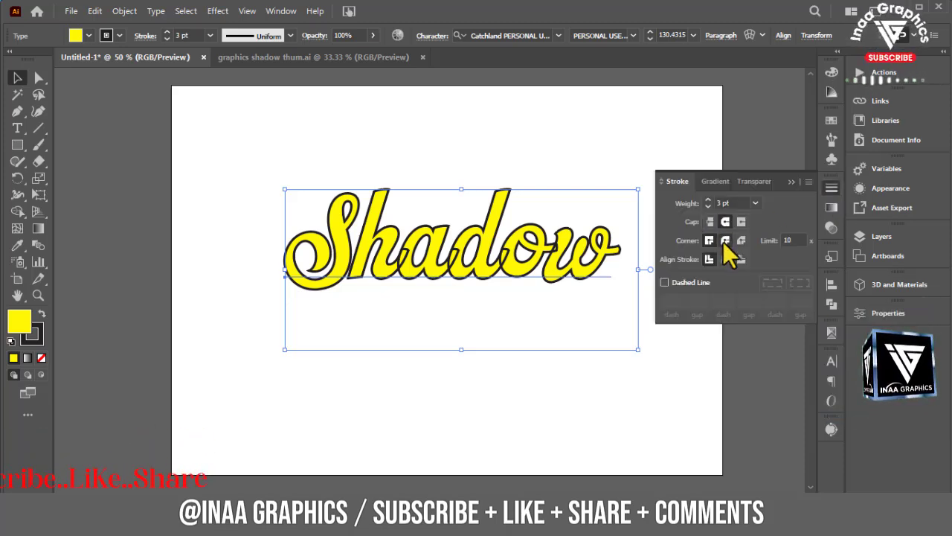
left_click(725, 240)
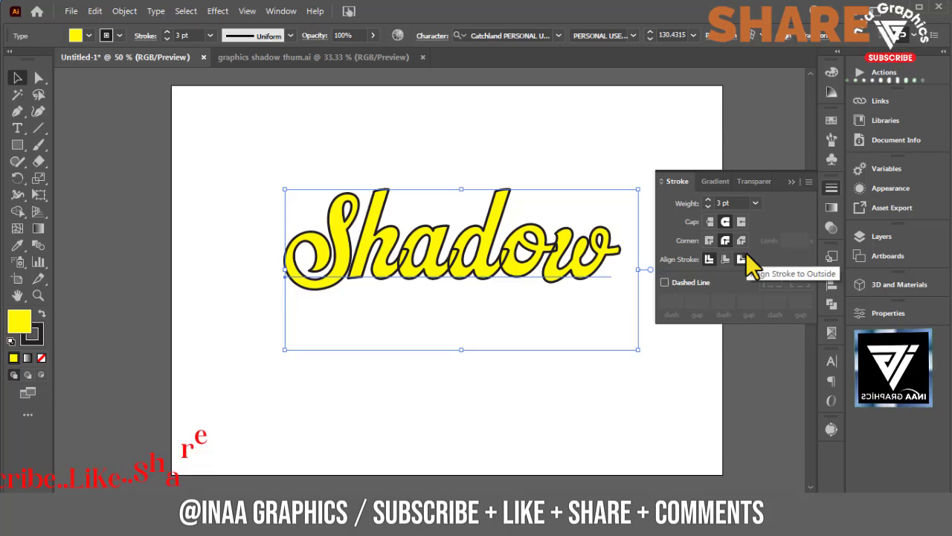
left_click(790, 181)
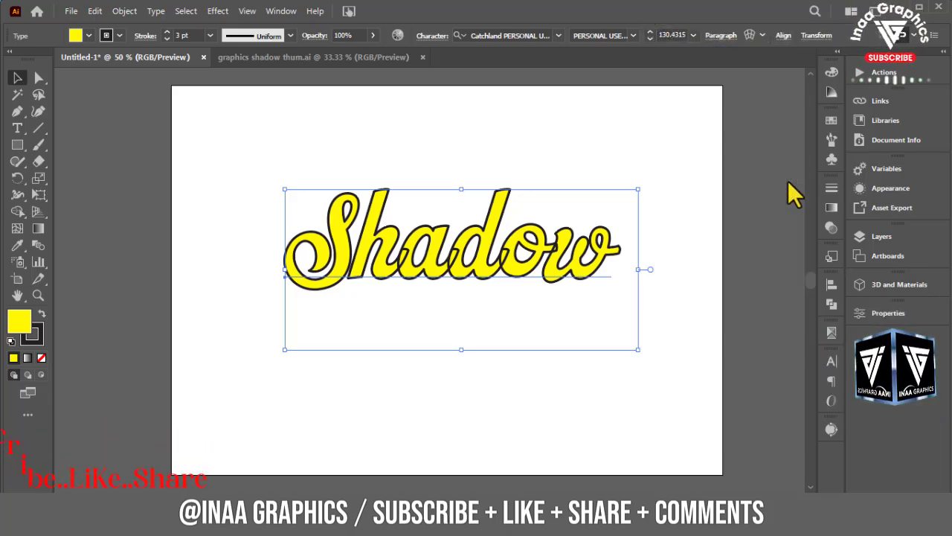
left_click(216, 11)
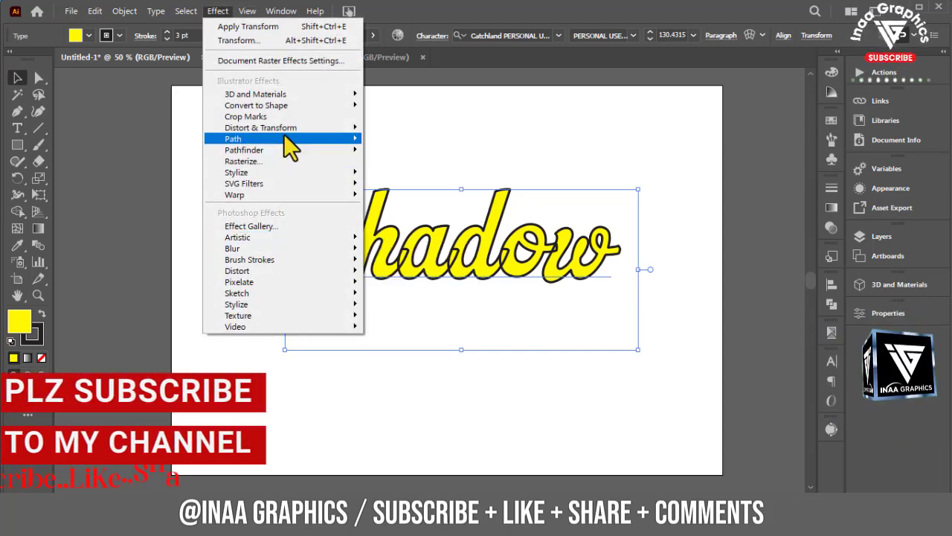
mouse_move(261, 128)
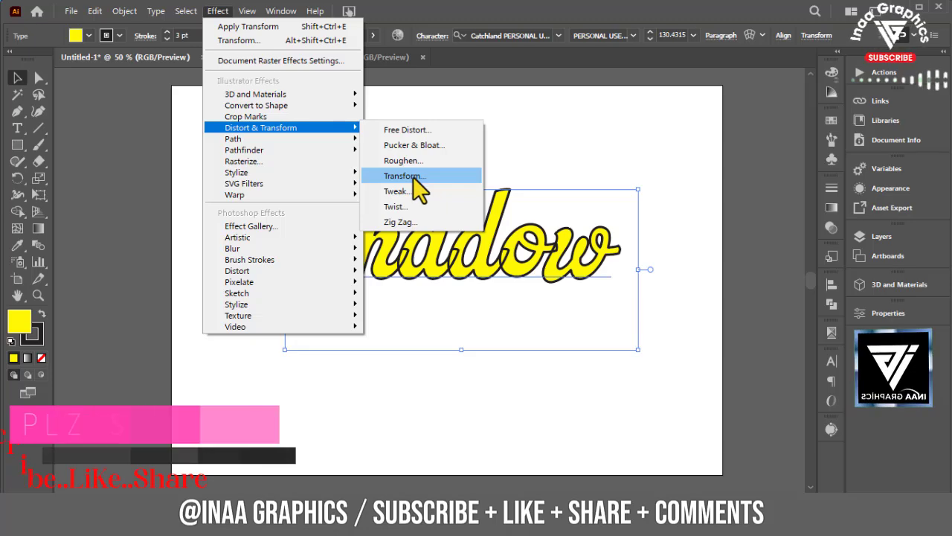
Step: Add a Transform effect moving each copy 2 px horizontally and vertically, with 25 copies
left_click(413, 176)
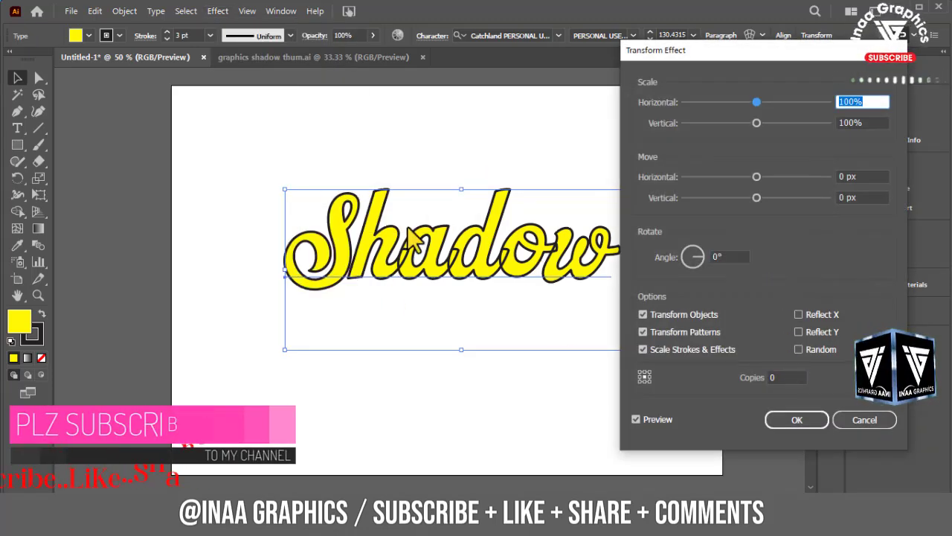
left_click(775, 377)
type("14")
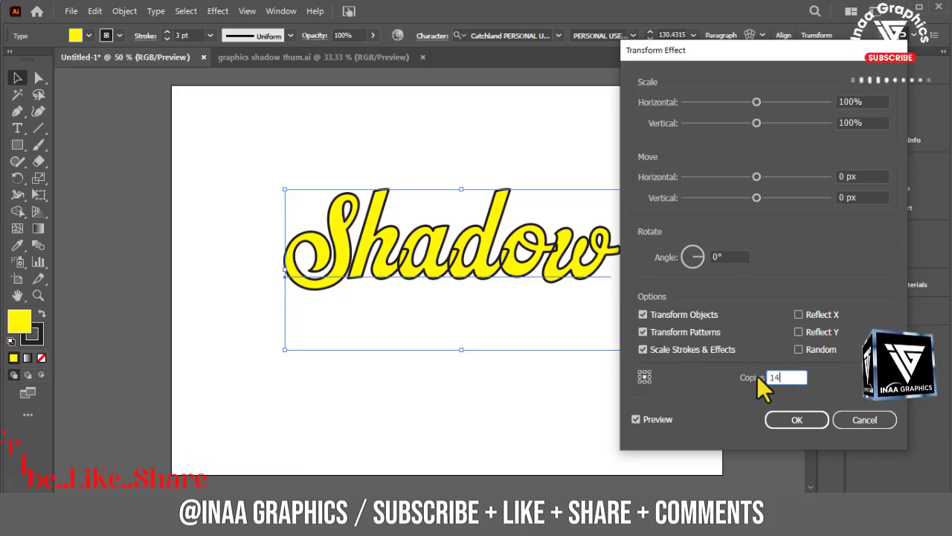
key("BackSpace")
key("BackSpace")
type("2")
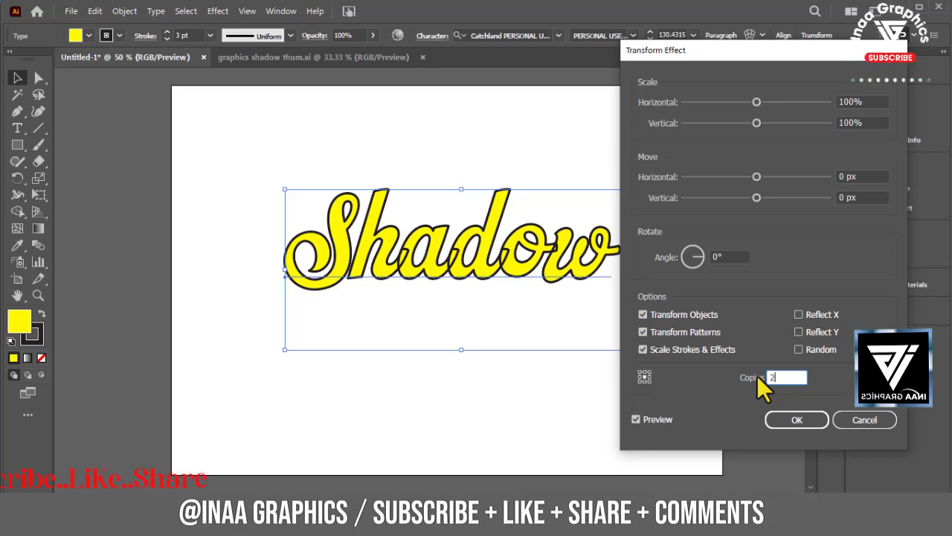
type("5")
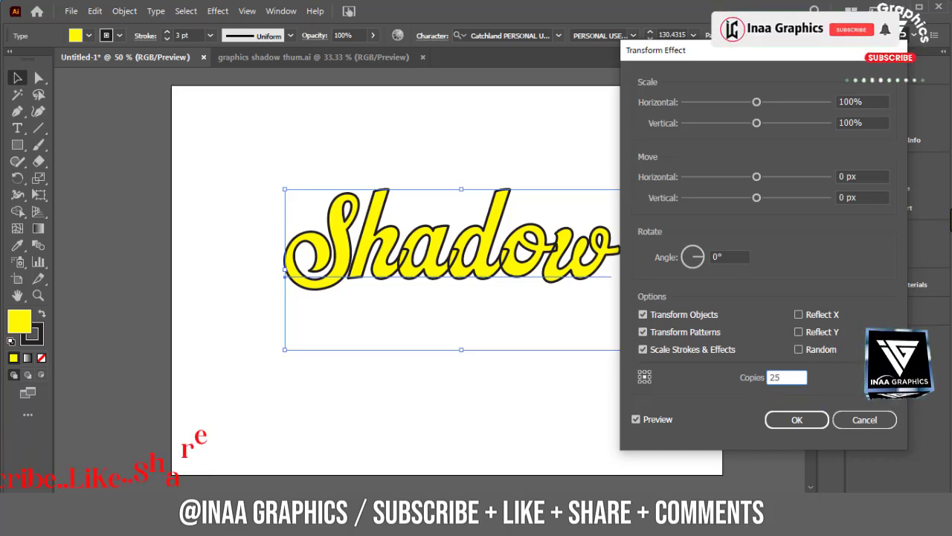
left_click(867, 175)
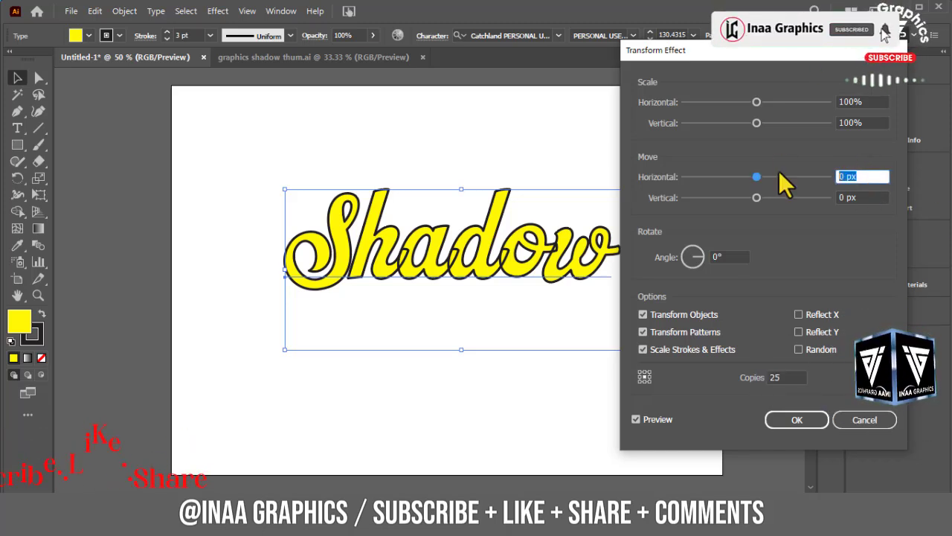
type("2")
key("Tab")
type("2")
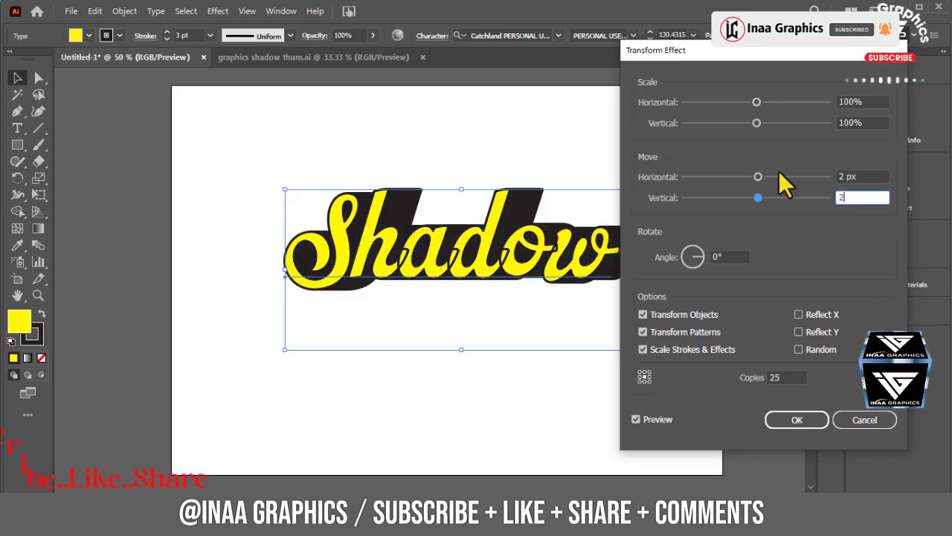
left_click(795, 377)
Step: Raise the Transform copies to 35 and apply the stacked shadow effect
left_click_drag(683, 52, 711, 42)
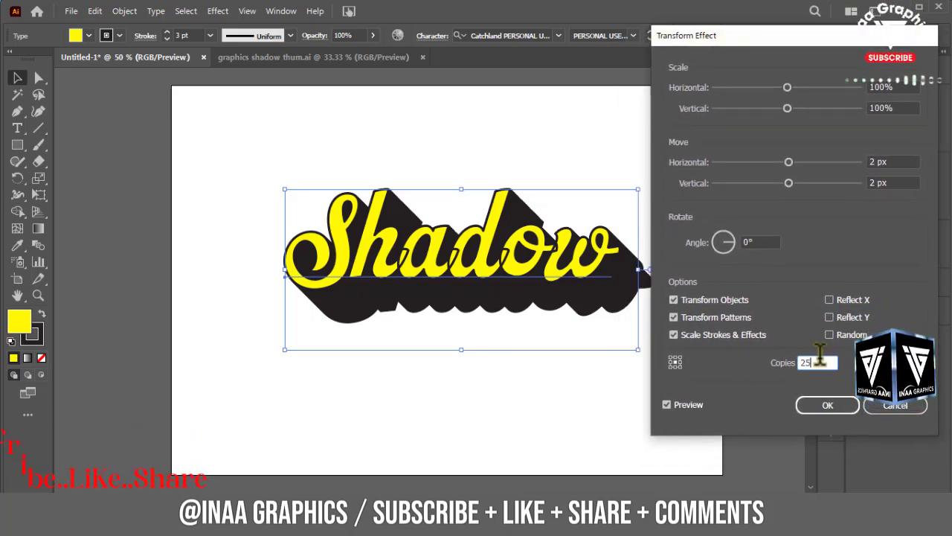
double_click(817, 362)
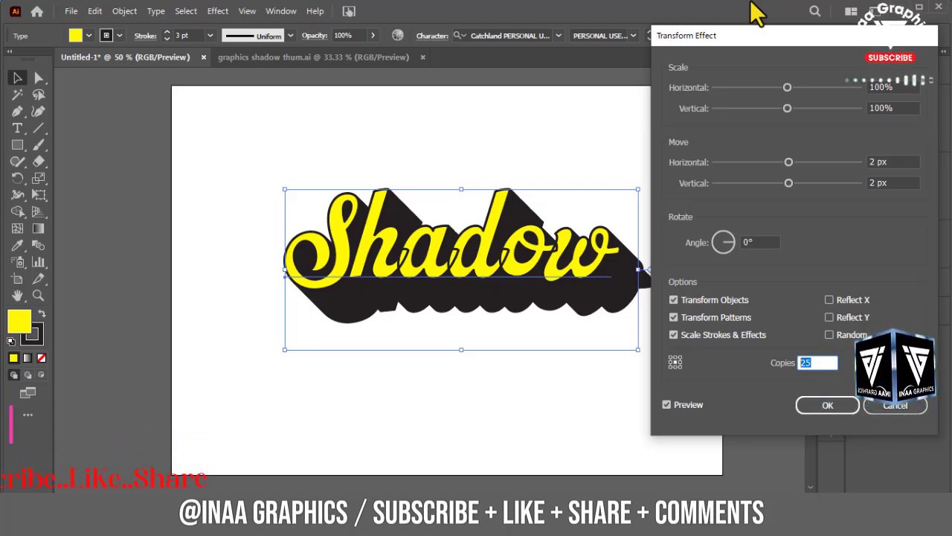
key("shift+Up")
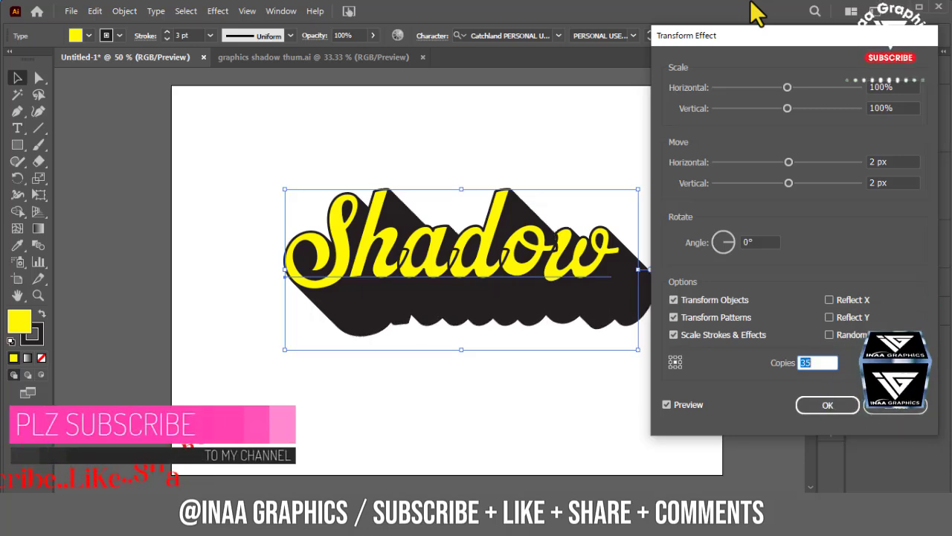
key("Return")
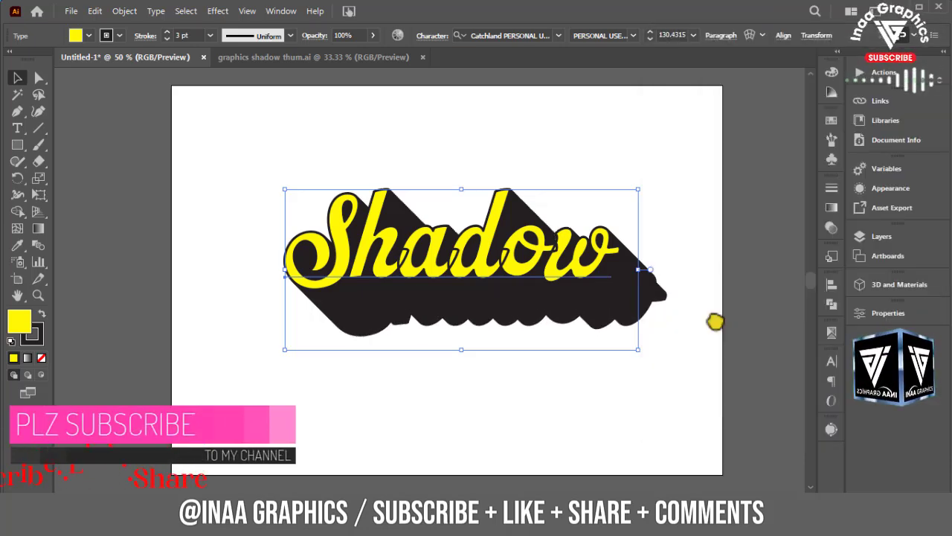
Step: Move the shadowed lettering up and left, keep its yellow fill, and deselect it
left_click(603, 391)
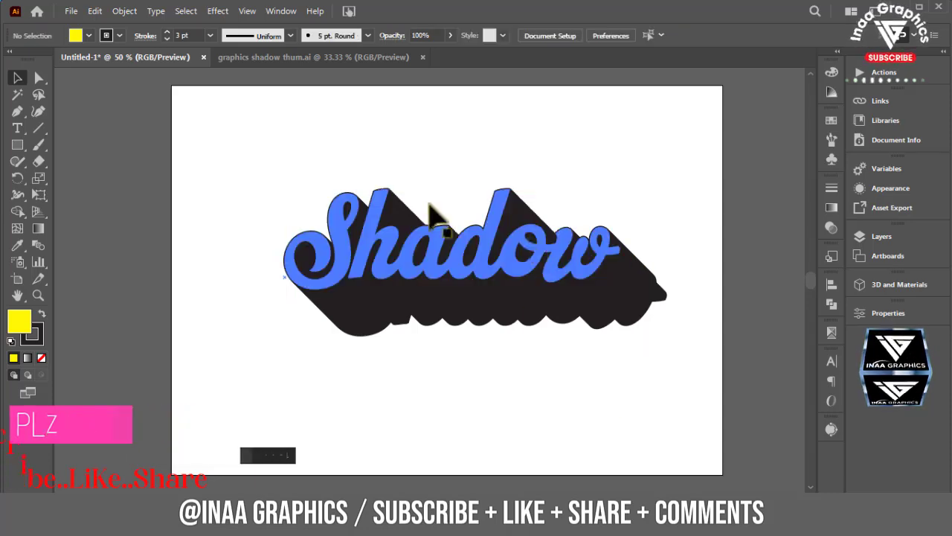
left_click_drag(521, 276, 494, 244)
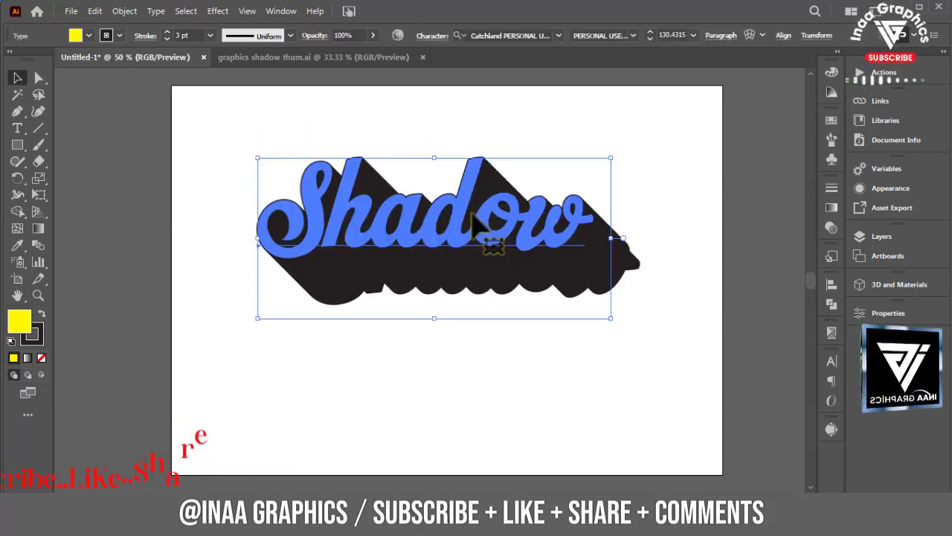
left_click(88, 35)
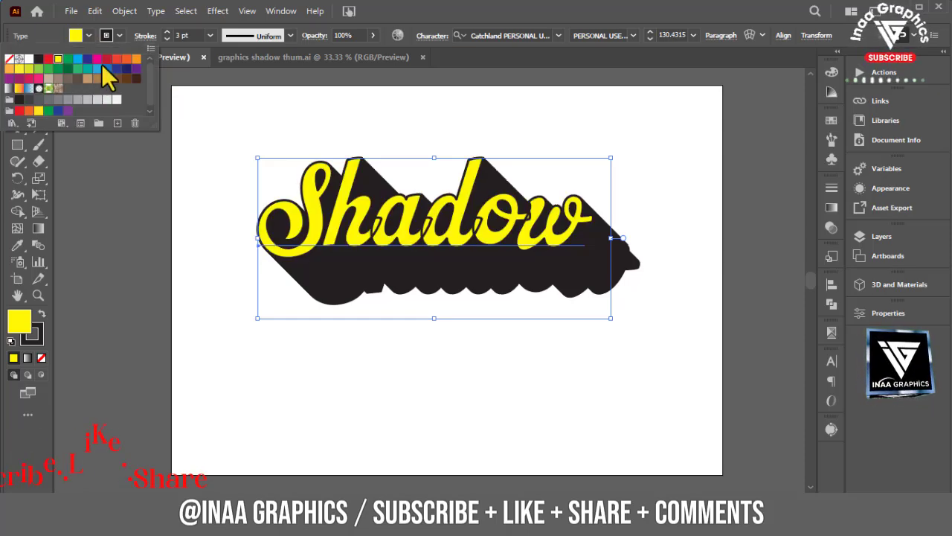
left_click(98, 59)
left_click(203, 388)
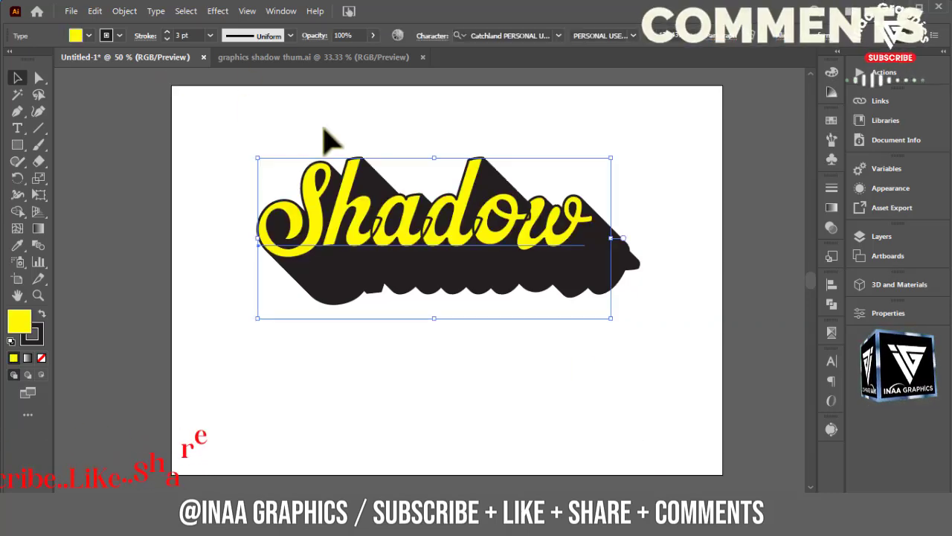
left_click(593, 381)
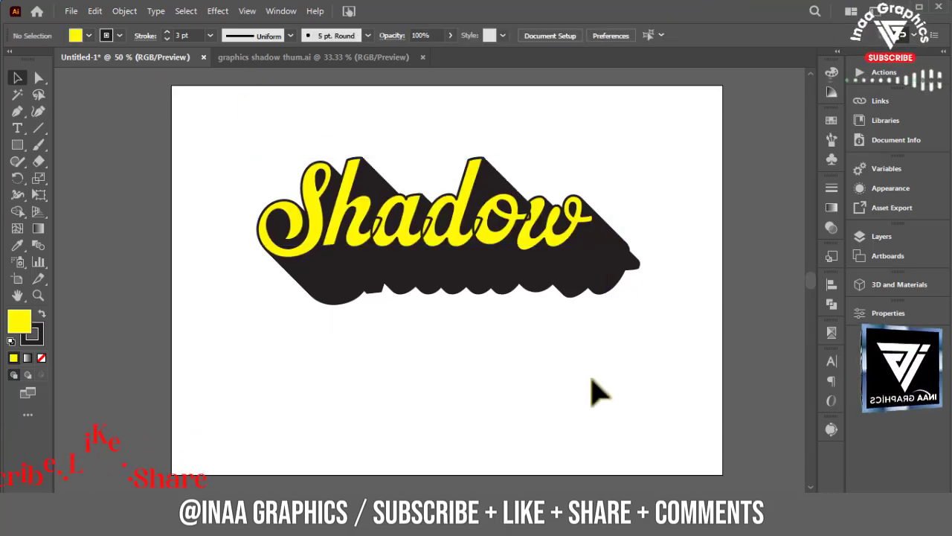